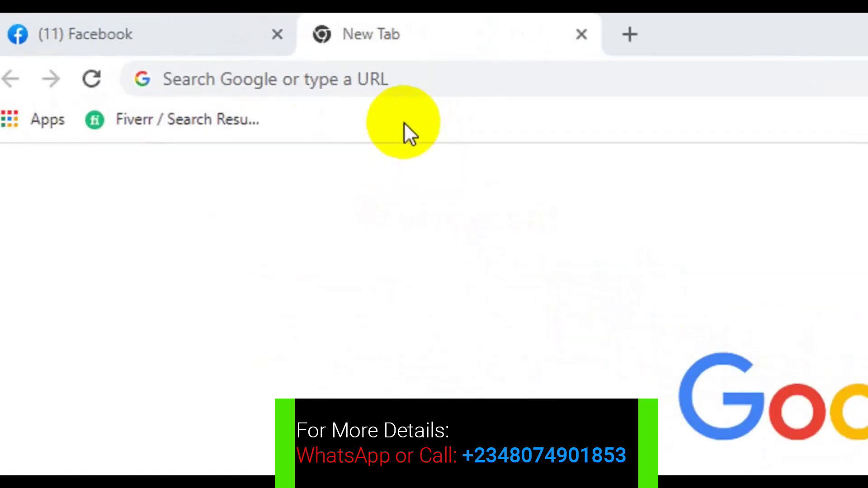
Search Google for 'facebook business settings' from the new tab's address bar.
click(402, 81)
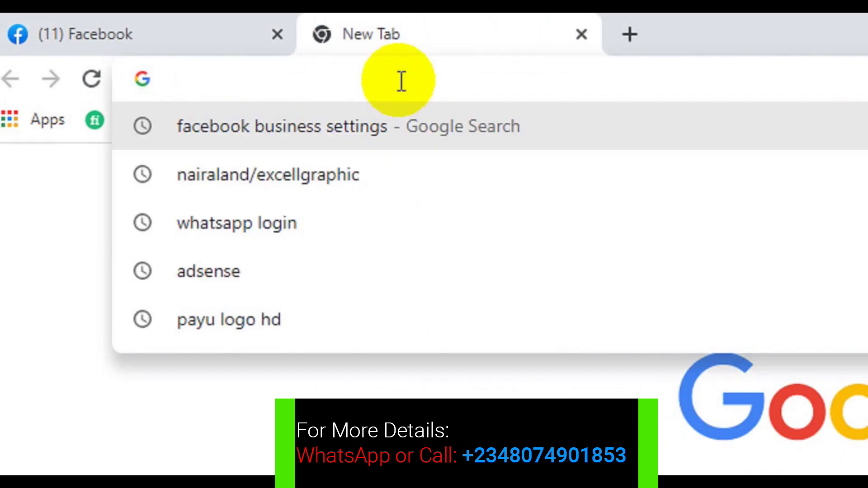
text(faceb)
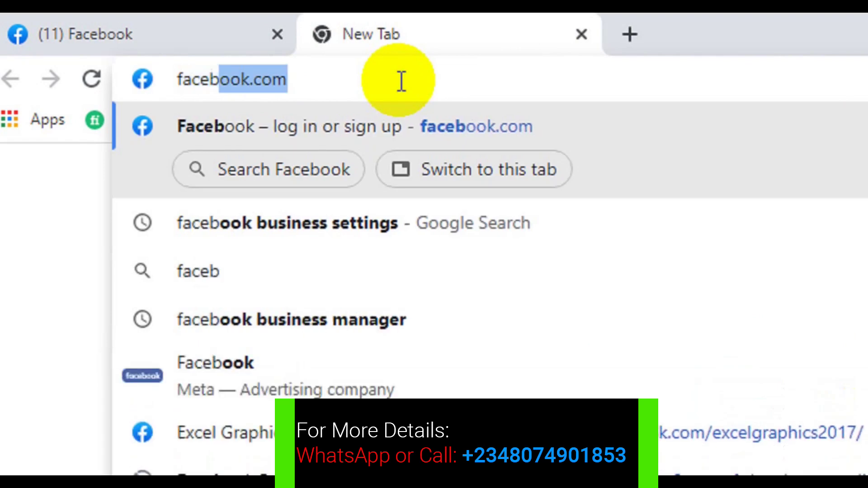
text(ook)
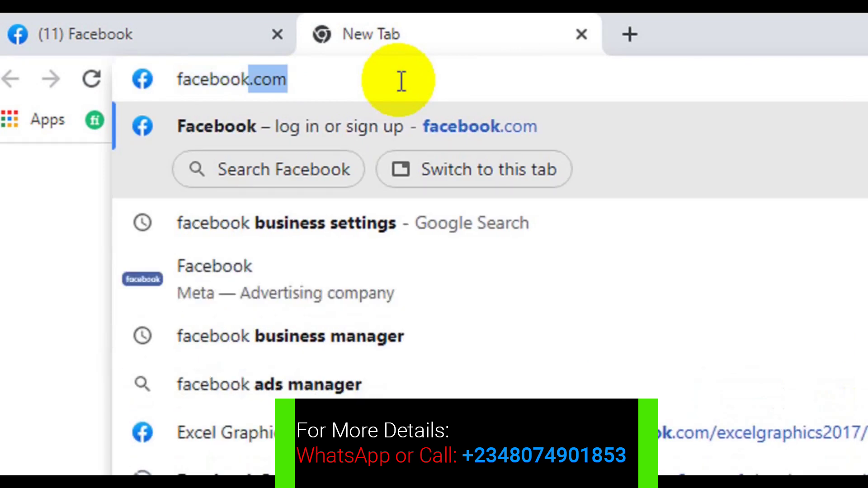
text(bus)
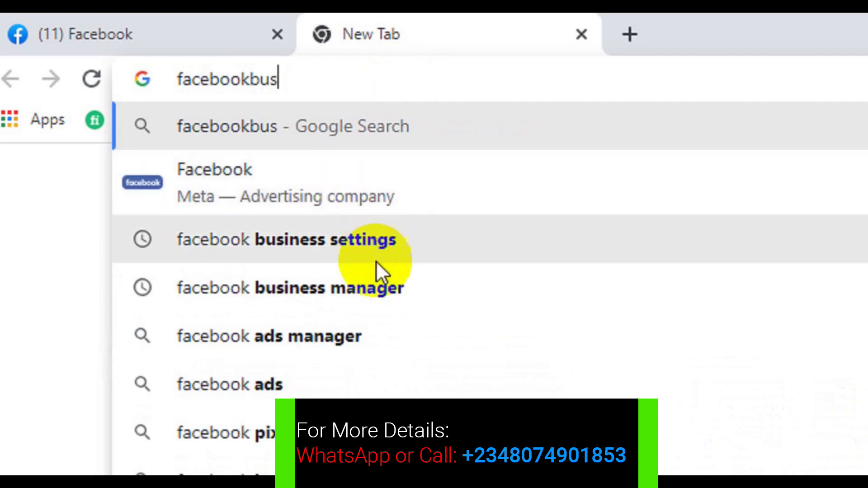
click(370, 244)
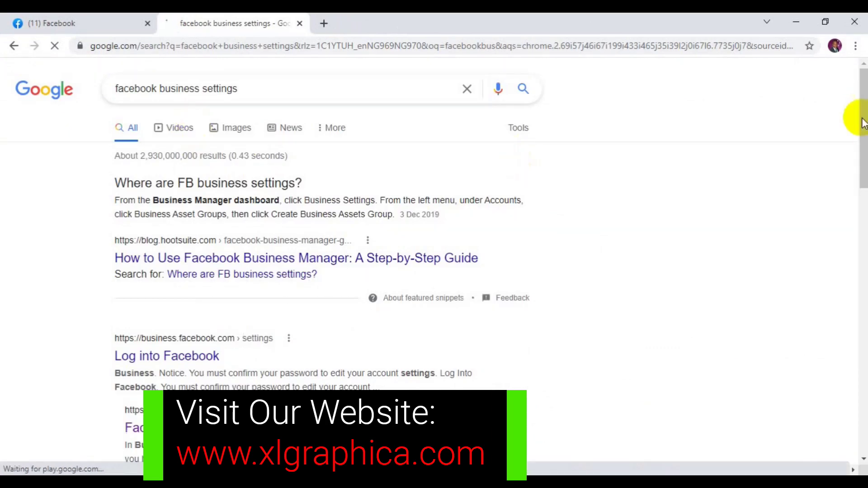
Scroll the Google results to reach the business.facebook.com settings link.
drag(862, 118, 861, 192)
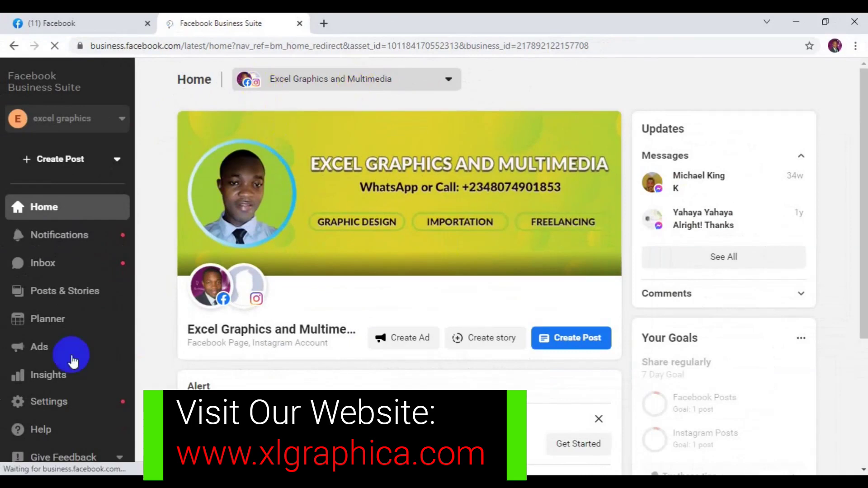
Open Settings from the Business Suite sidebar to reach the ad account's payment activity.
click(51, 414)
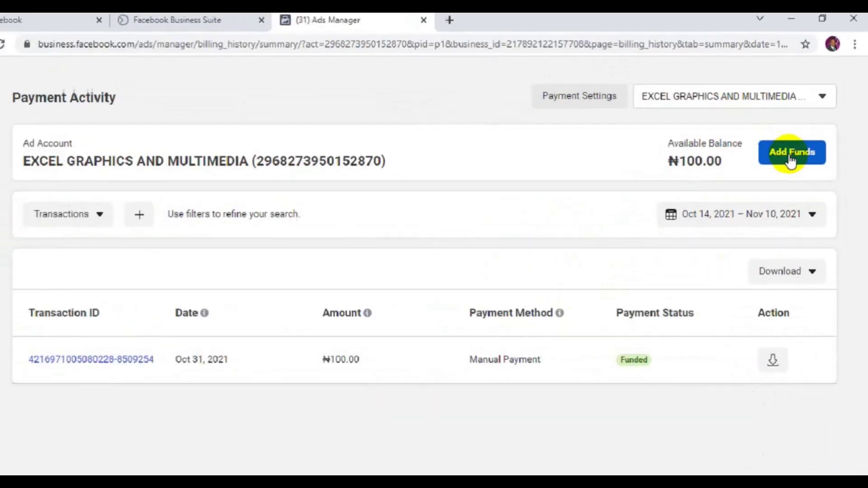
Request a ₦100.00 Add Funds top-up paid by Naira Payment (MasterCard/VISA via PayU).
click(722, 236)
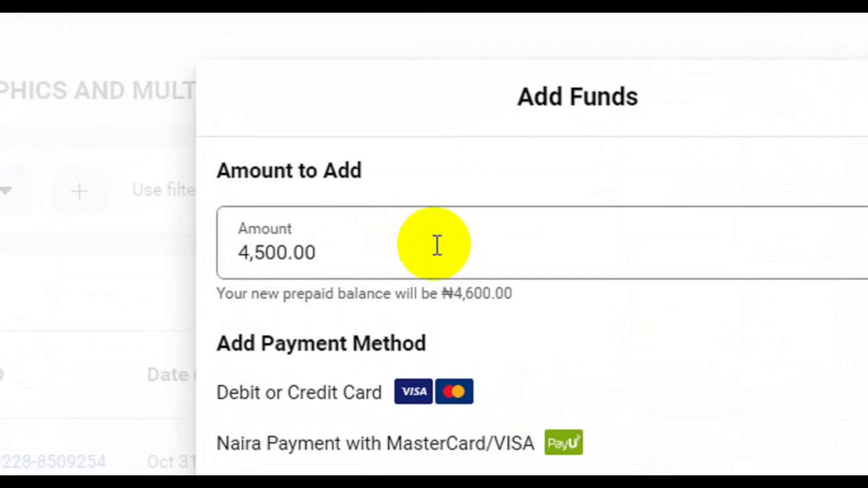
click(277, 256)
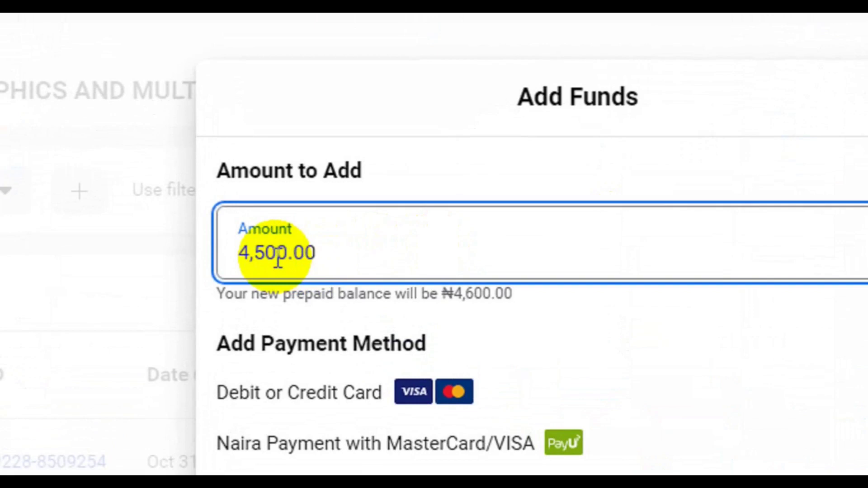
key(Left)
key(BackSpace)
key(BackSpace)
key(BackSpace)
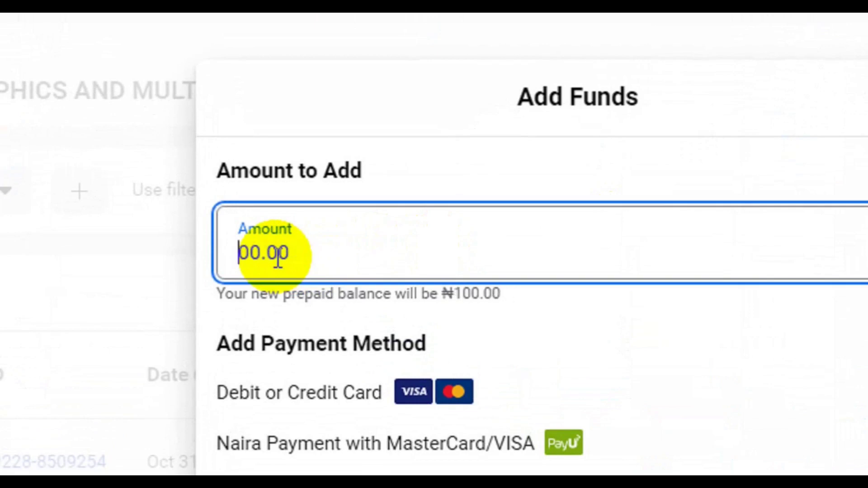
text(1)
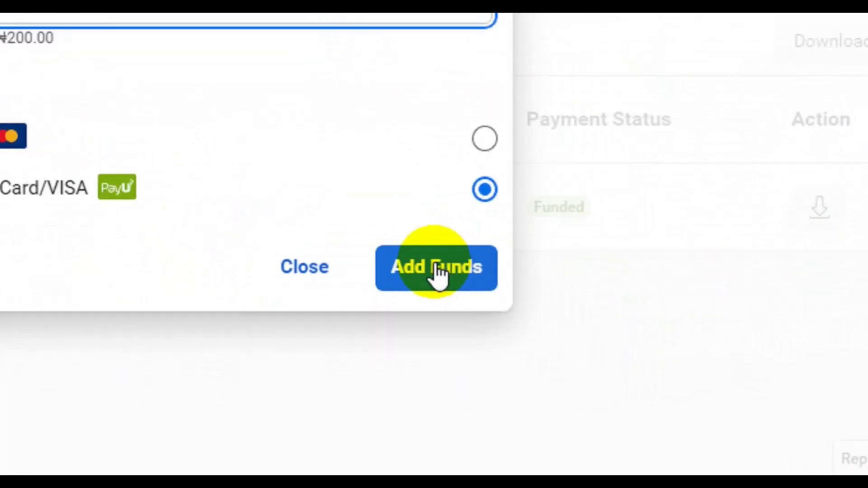
click(441, 271)
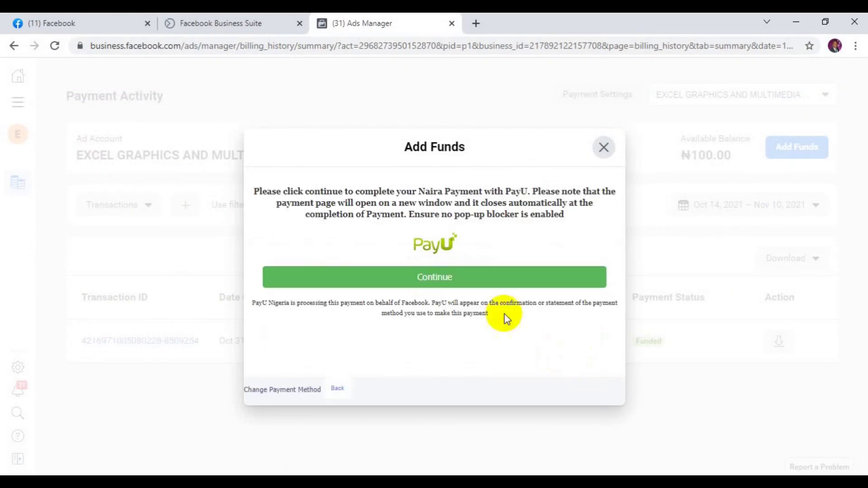
Continue from the Add Funds dialog to PayU's NGN100.00 payment window.
click(446, 277)
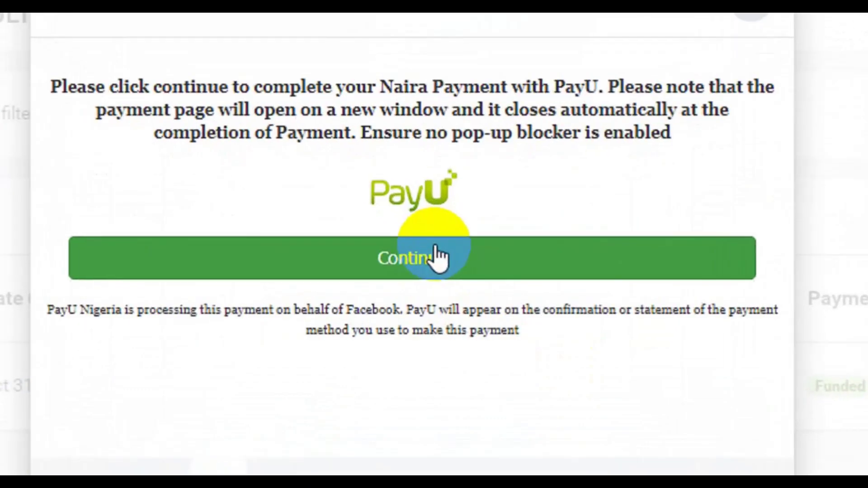
click(445, 278)
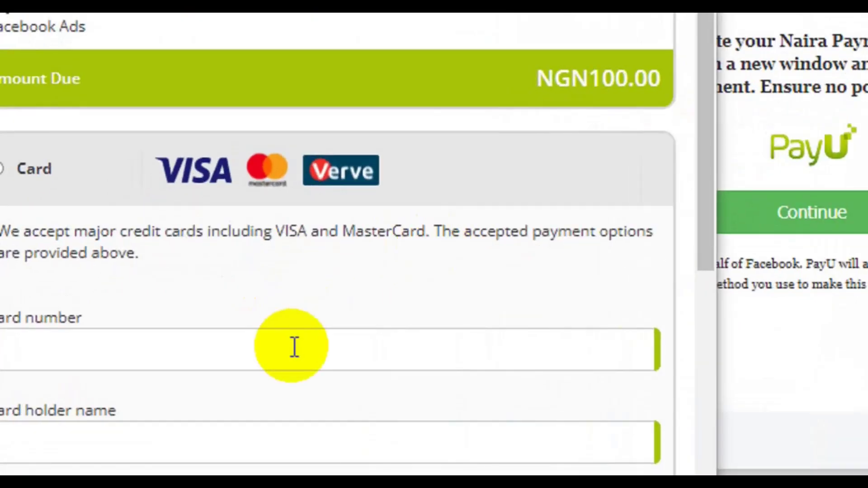
Choose card payment and set the card's expiry month to 5 and its expiry year.
click(294, 347)
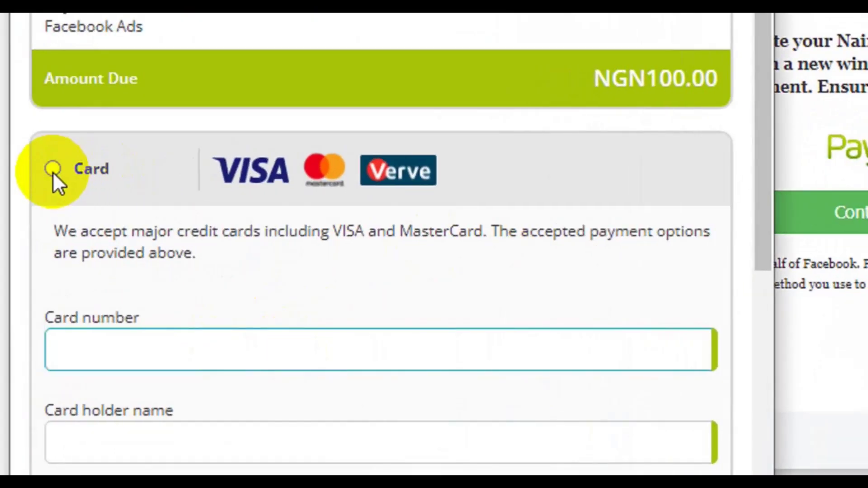
click(52, 171)
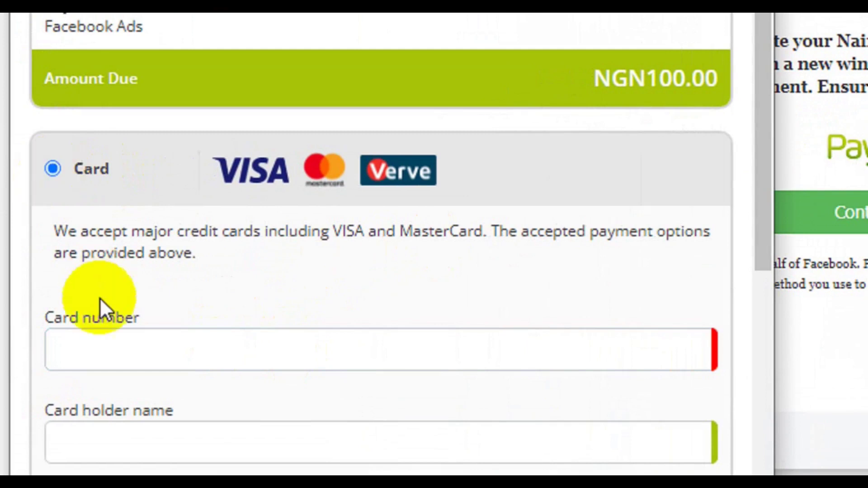
click(101, 339)
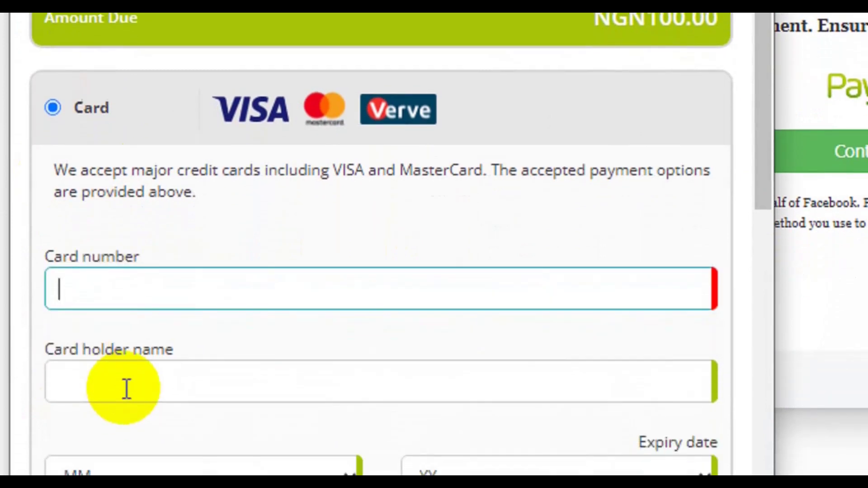
click(124, 440)
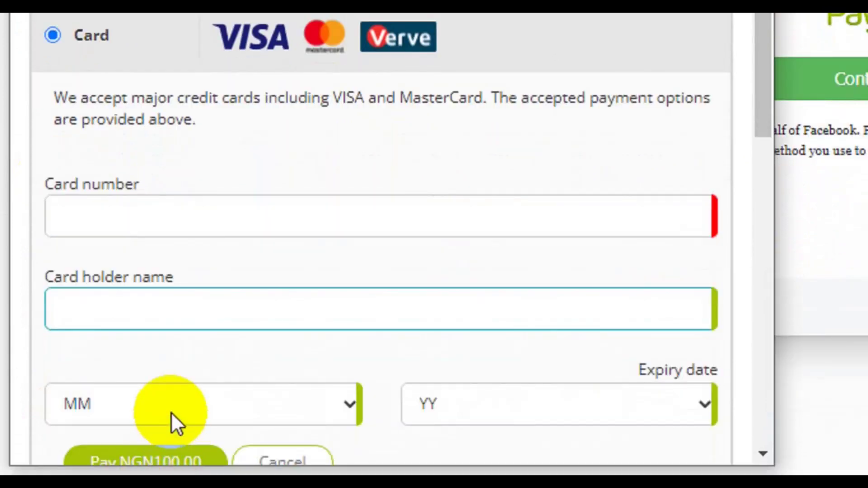
click(171, 413)
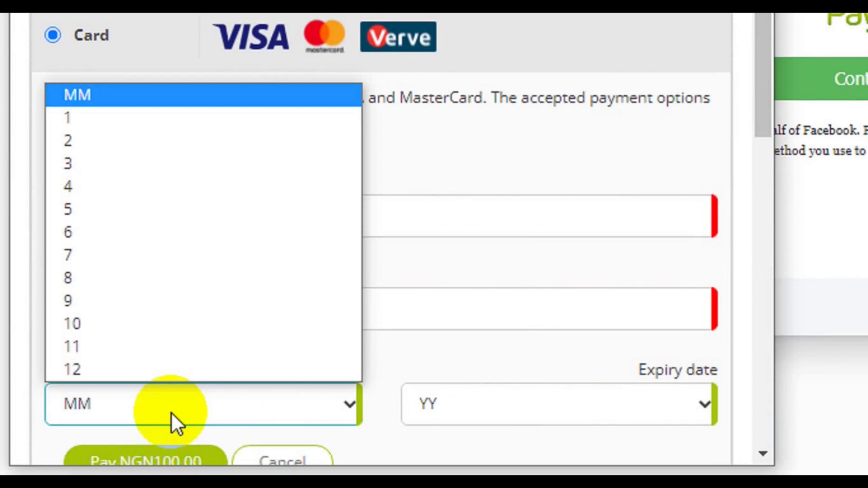
click(122, 216)
click(489, 413)
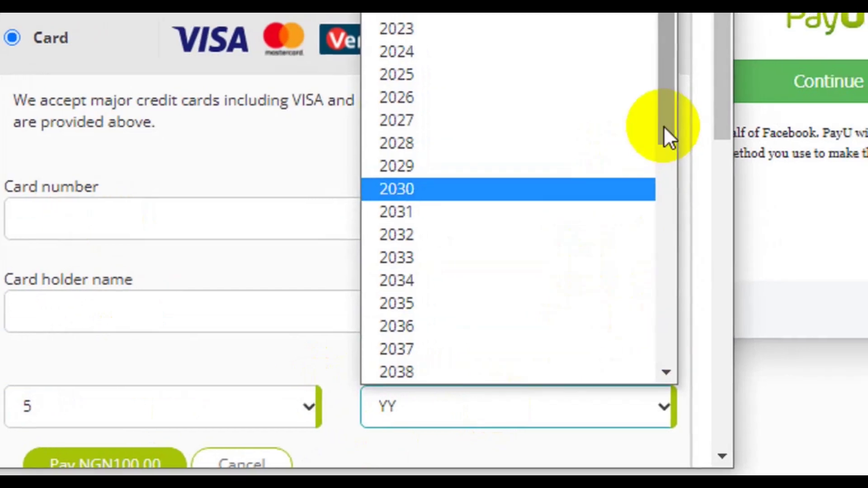
click(477, 85)
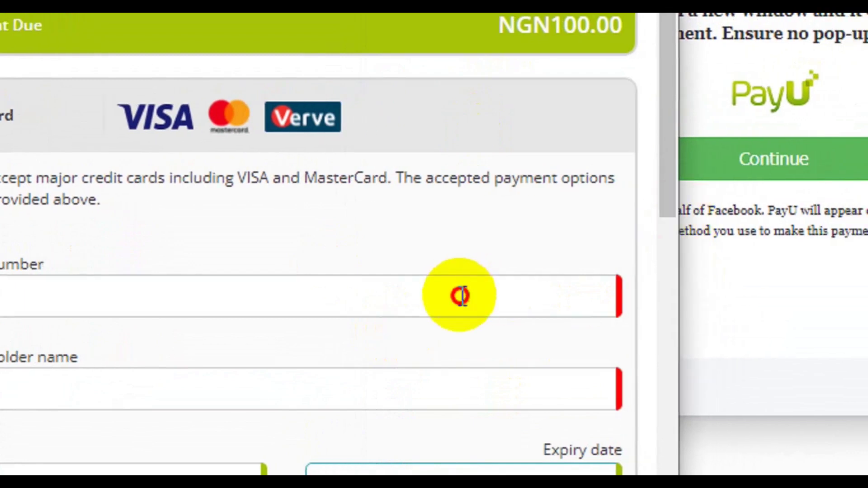
Enter the card holder's full name and finish the card details for the NGN100.00 payment.
click(512, 297)
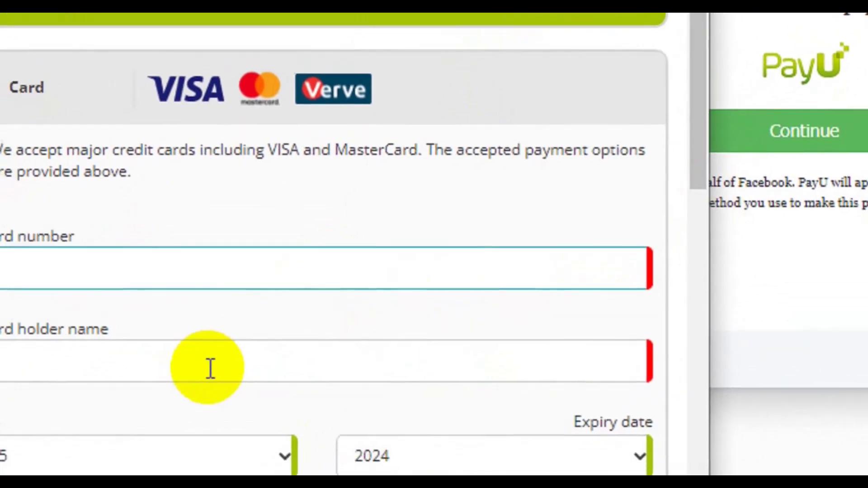
click(180, 398)
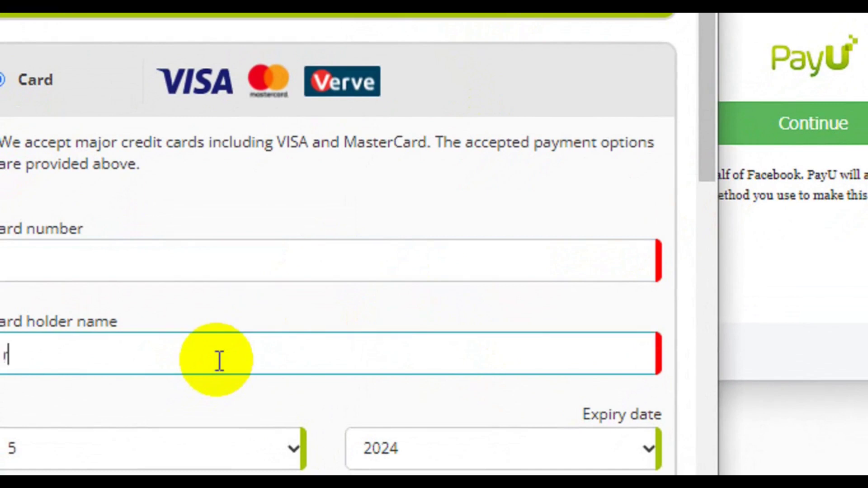
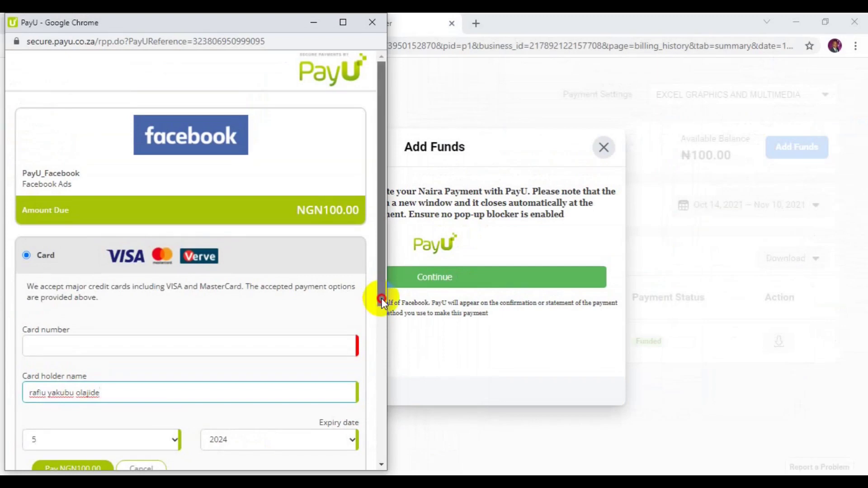
drag(420, 278, 378, 349)
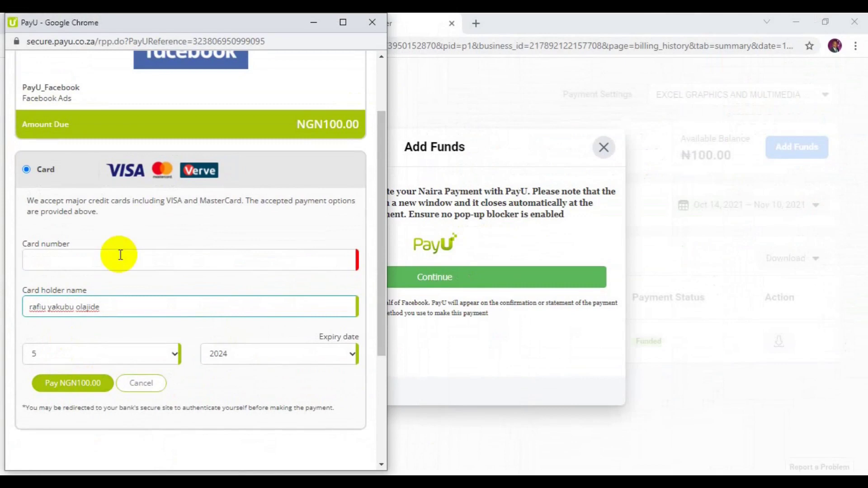
click(120, 261)
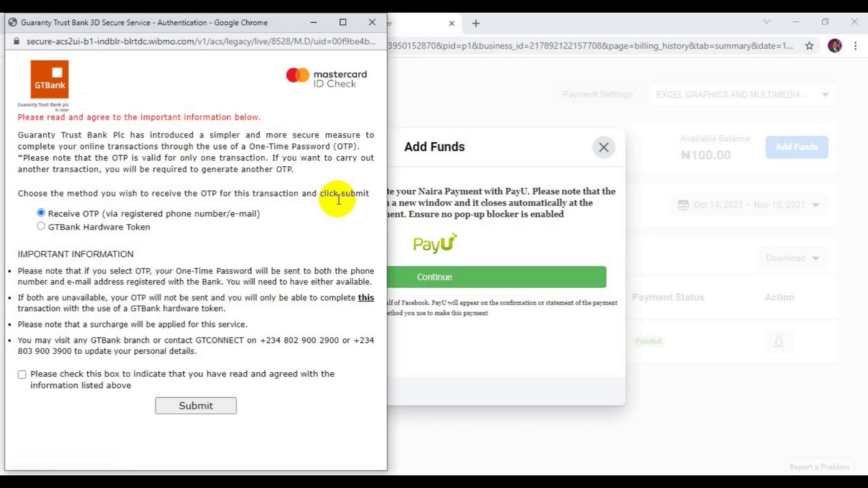
Accept GTBank's terms, request the one-time password, and submit it to authorise payment.
click(22, 376)
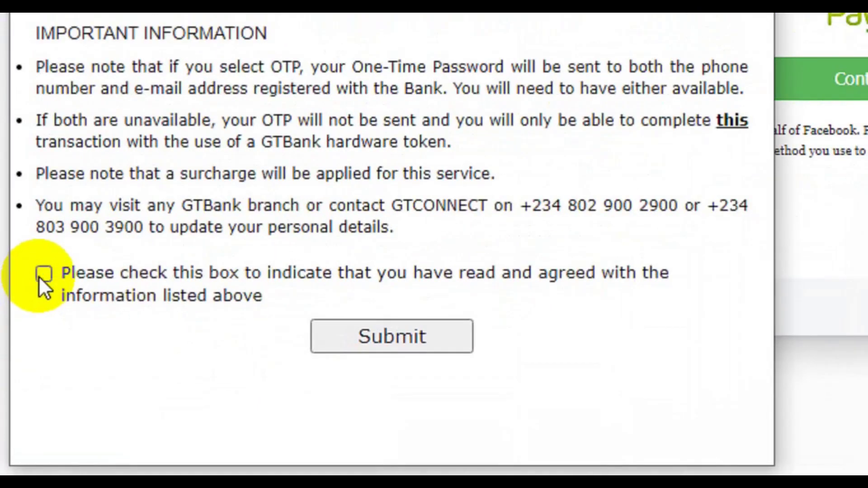
click(383, 351)
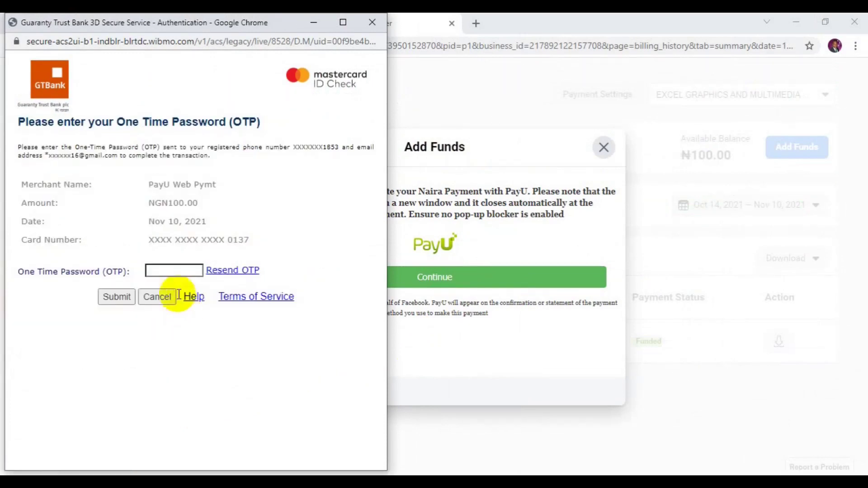
click(174, 269)
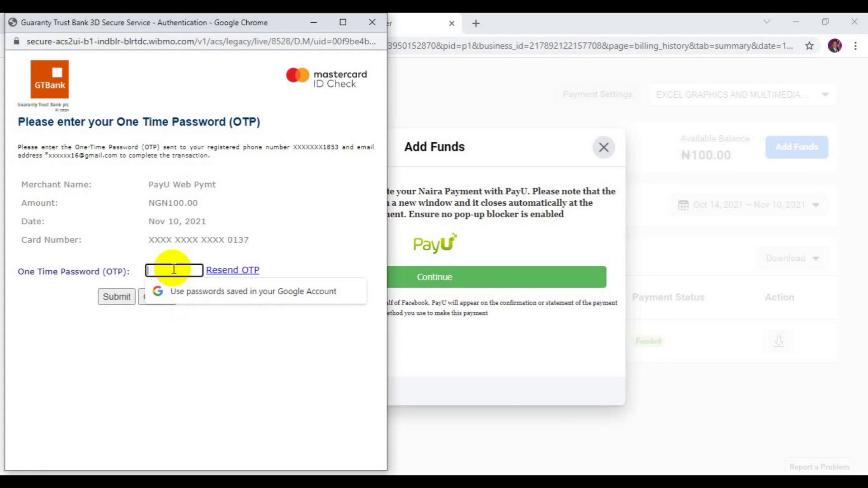
text(••••••)
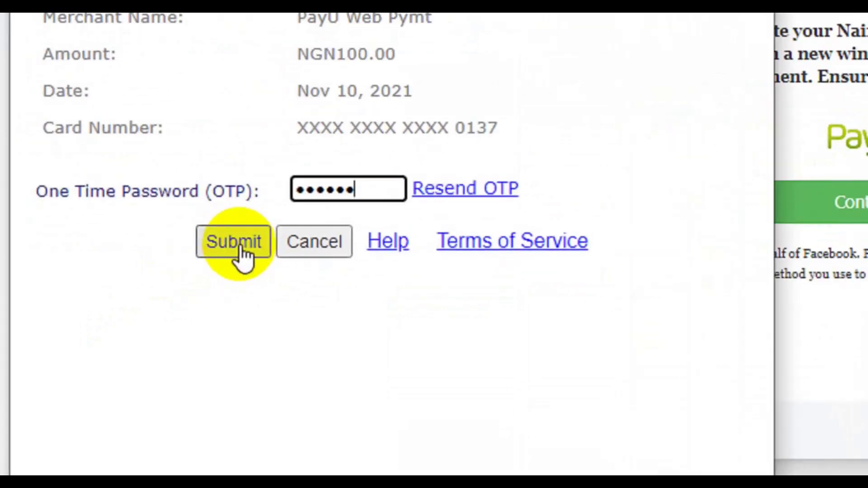
click(244, 257)
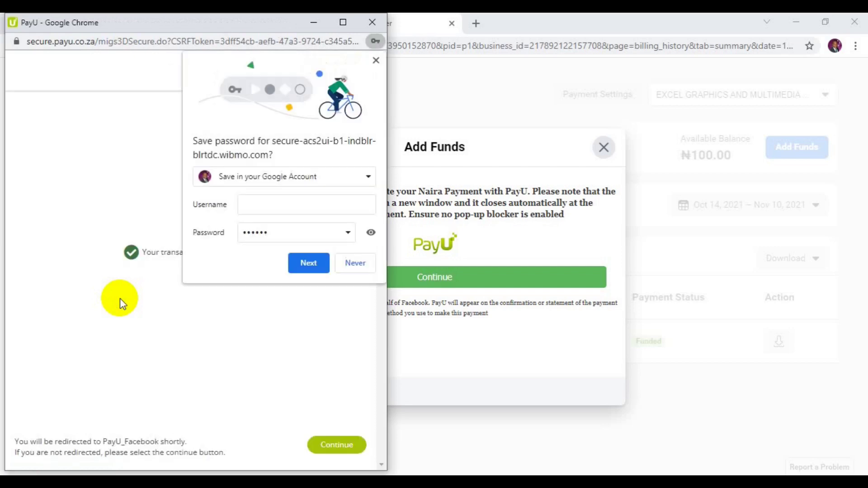
Decline Chrome's password saving and return from PayU's success page to Ads Manager.
click(355, 263)
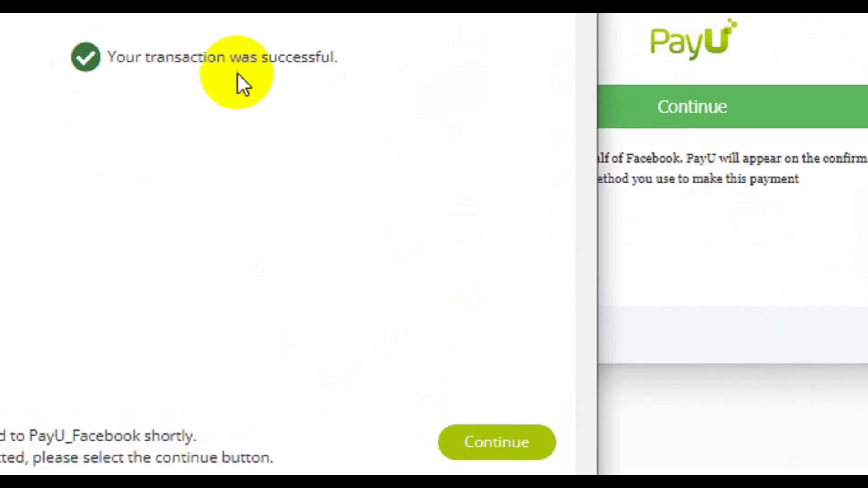
click(515, 472)
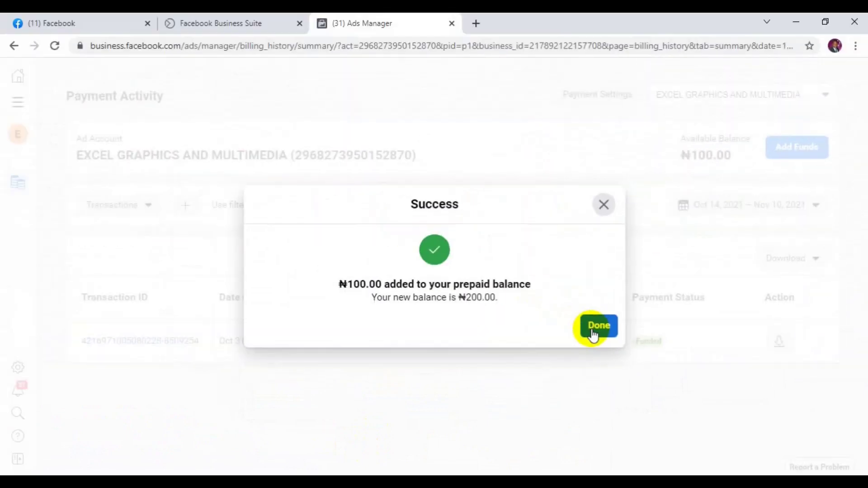
Close the ₦100.00 Success notice with Done so Payment Activity reloads.
click(594, 335)
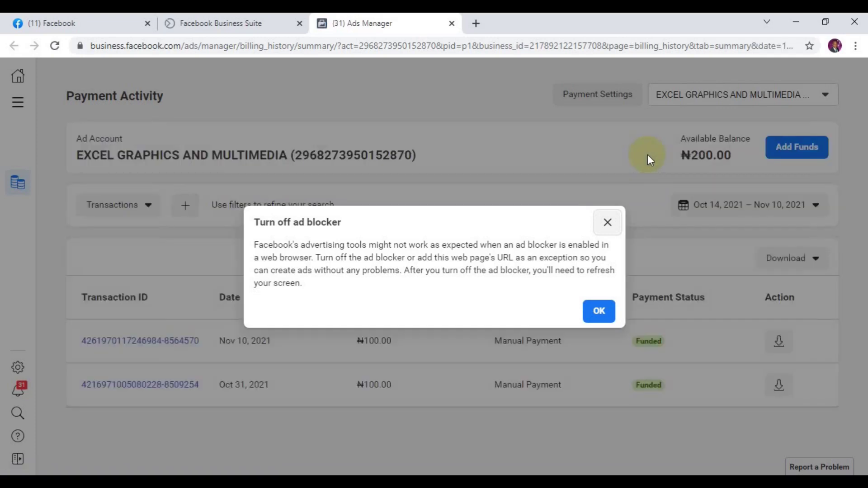
Dismiss the ad-blocker warning, then highlight the ₦200.00 balance and the new payment's Funded status.
click(600, 312)
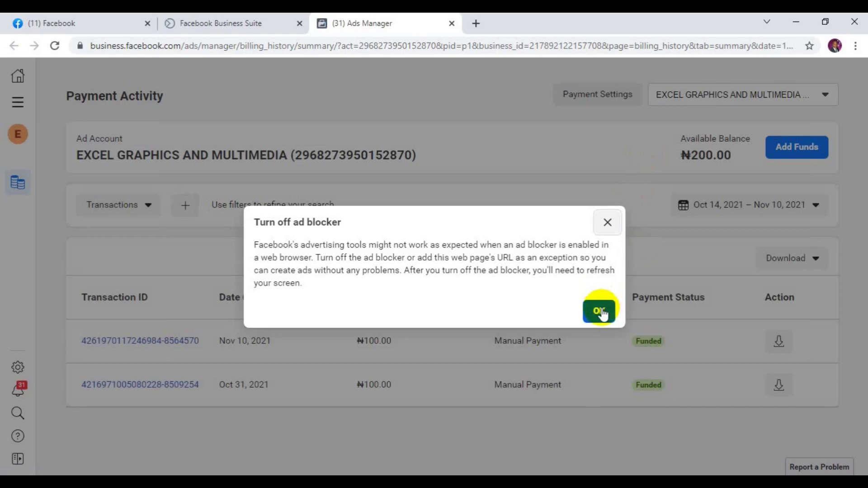
click(600, 311)
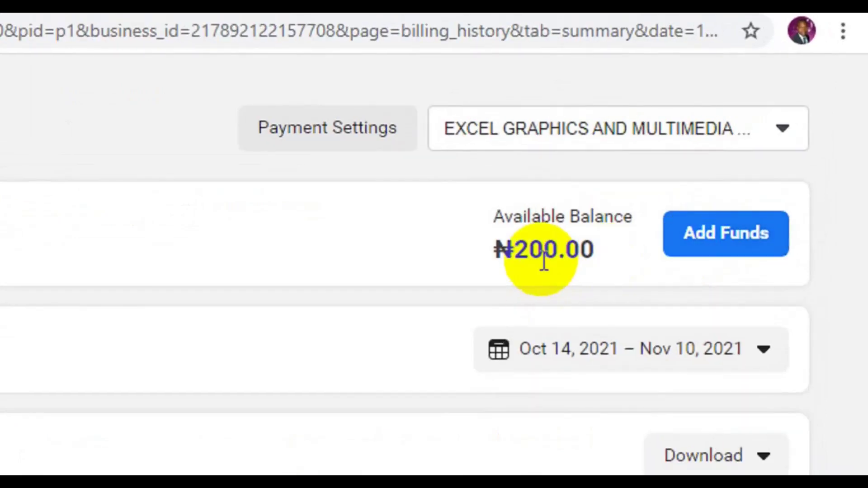
drag(564, 249, 503, 259)
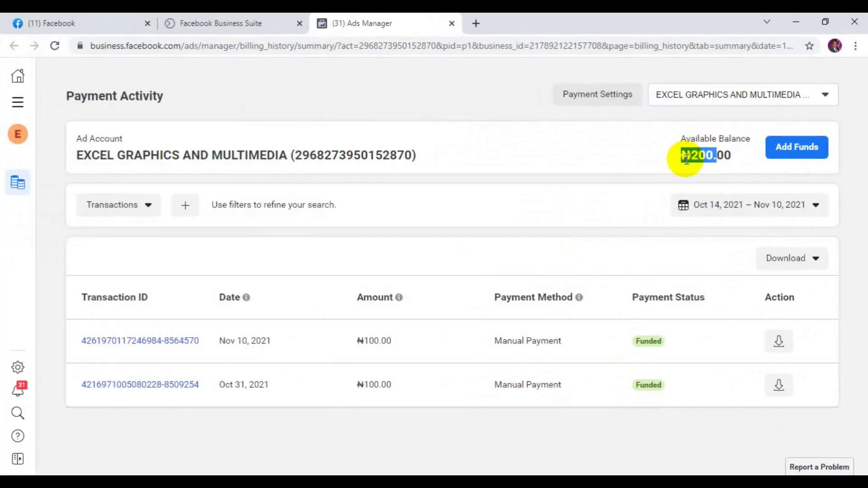
click(506, 251)
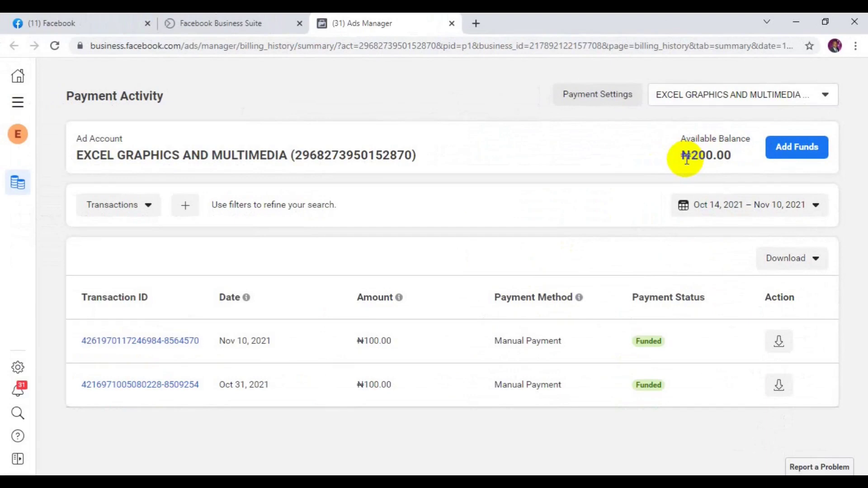
double_click(654, 340)
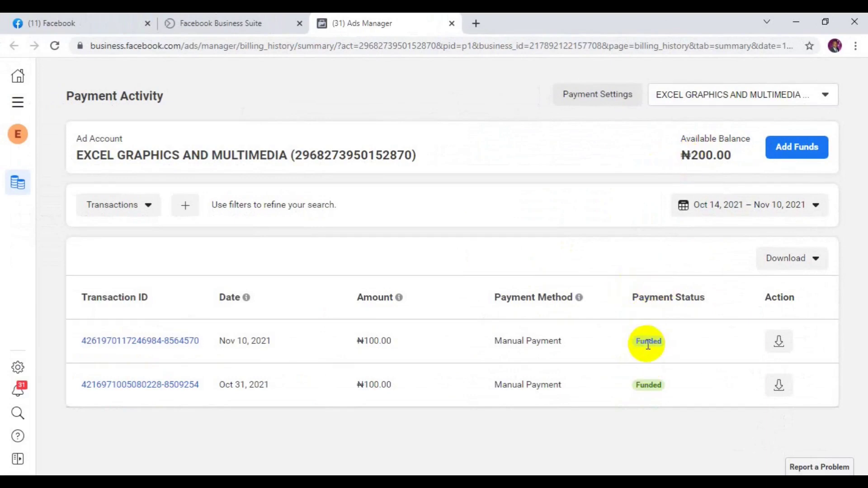